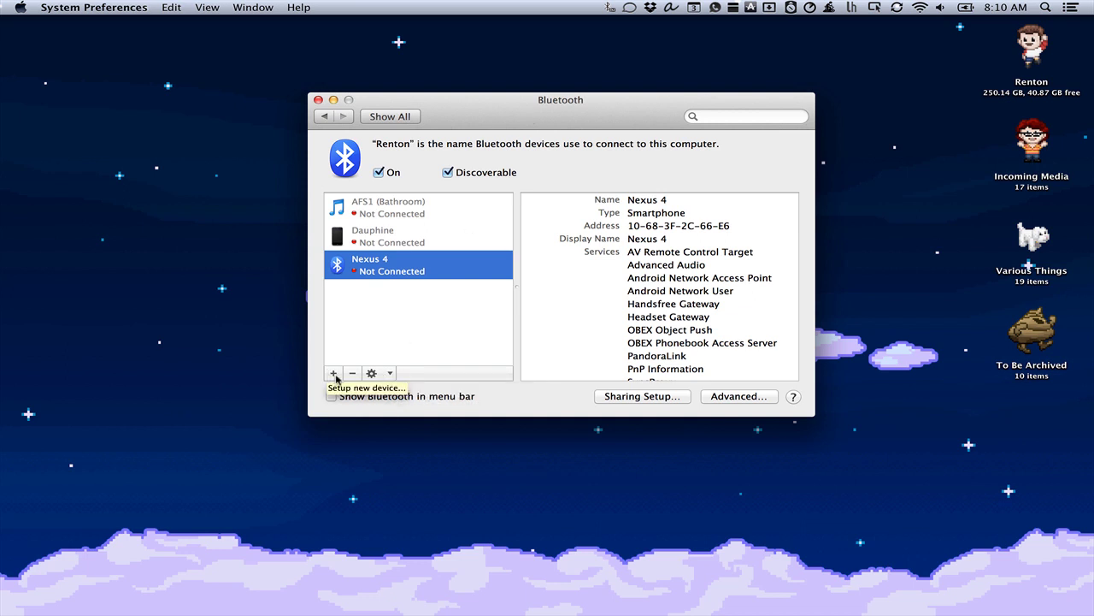
# Step: Connect the Nexus 4 phone to this Mac from its Bluetooth actions menu
pyautogui.click(394, 374)
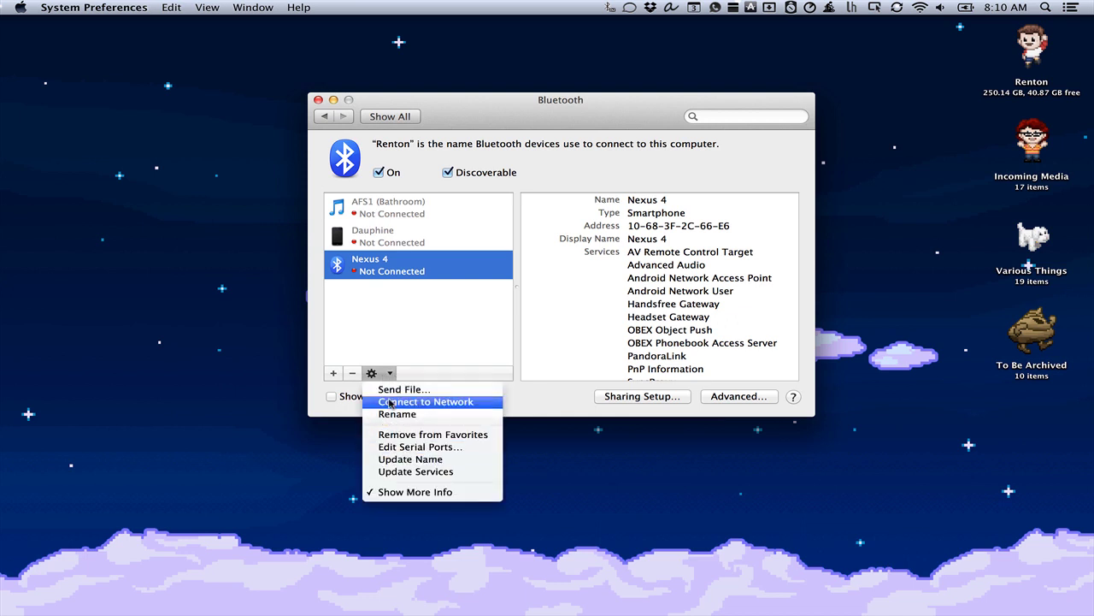
pyautogui.click(389, 402)
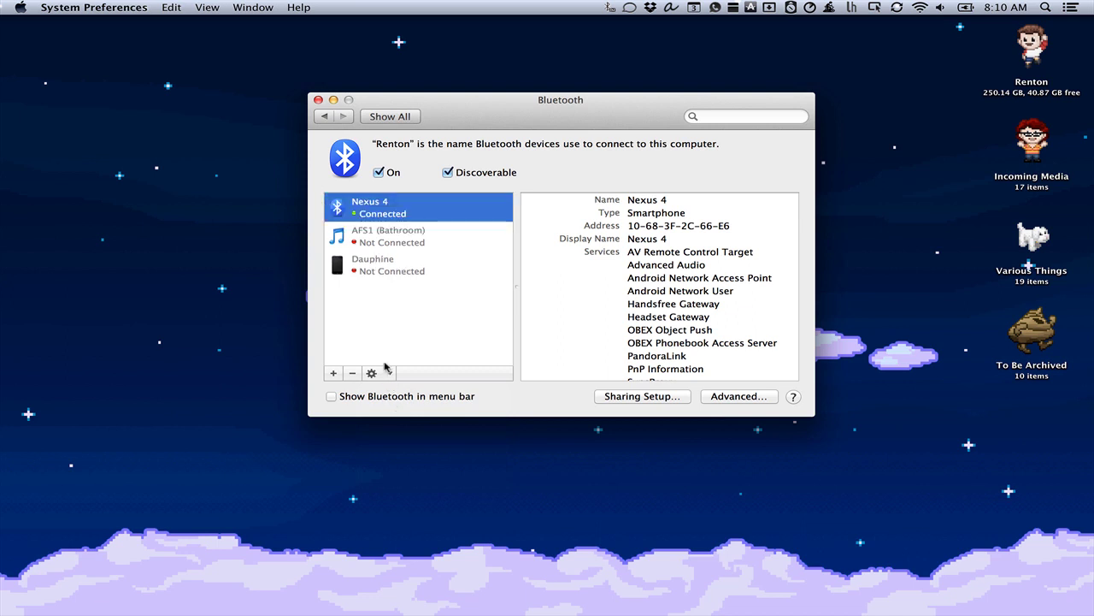
pyautogui.press('super+q')
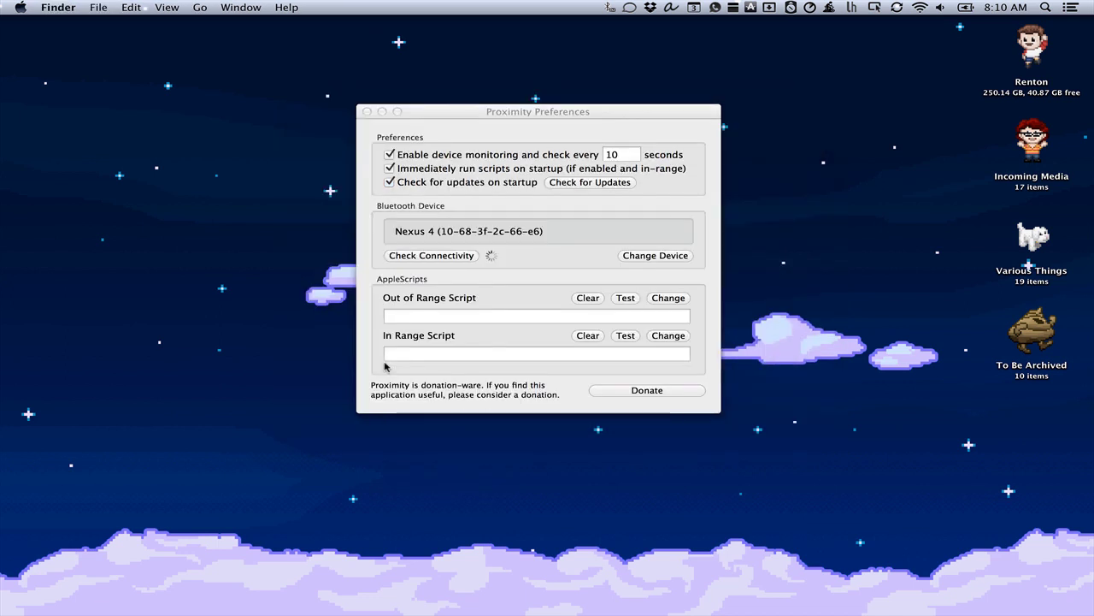
pyautogui.click(524, 243)
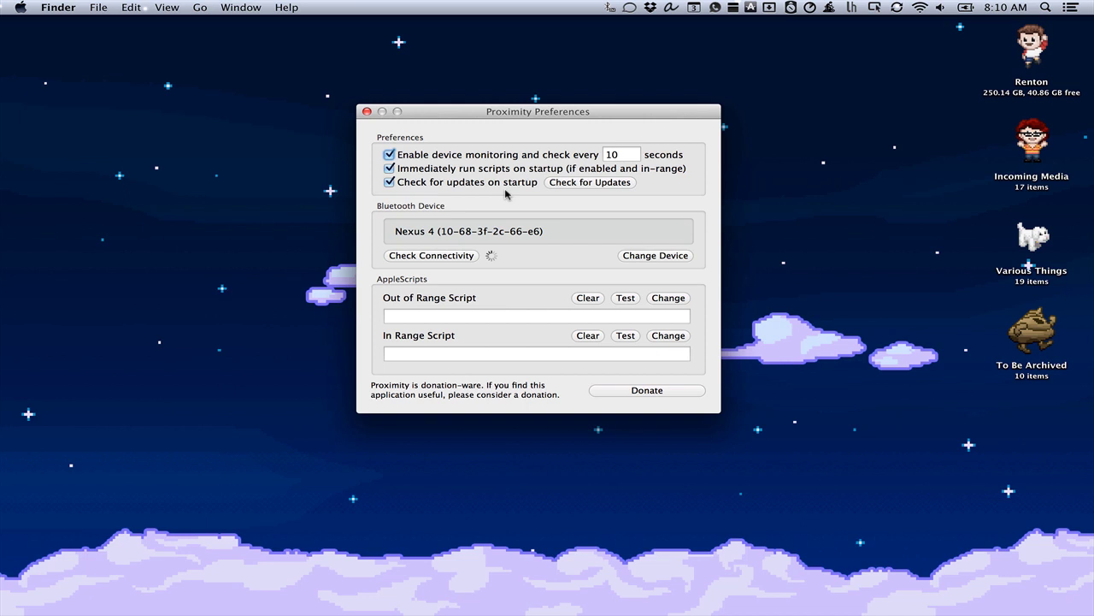
pyautogui.click(671, 257)
pyautogui.moveTo(834, 605)
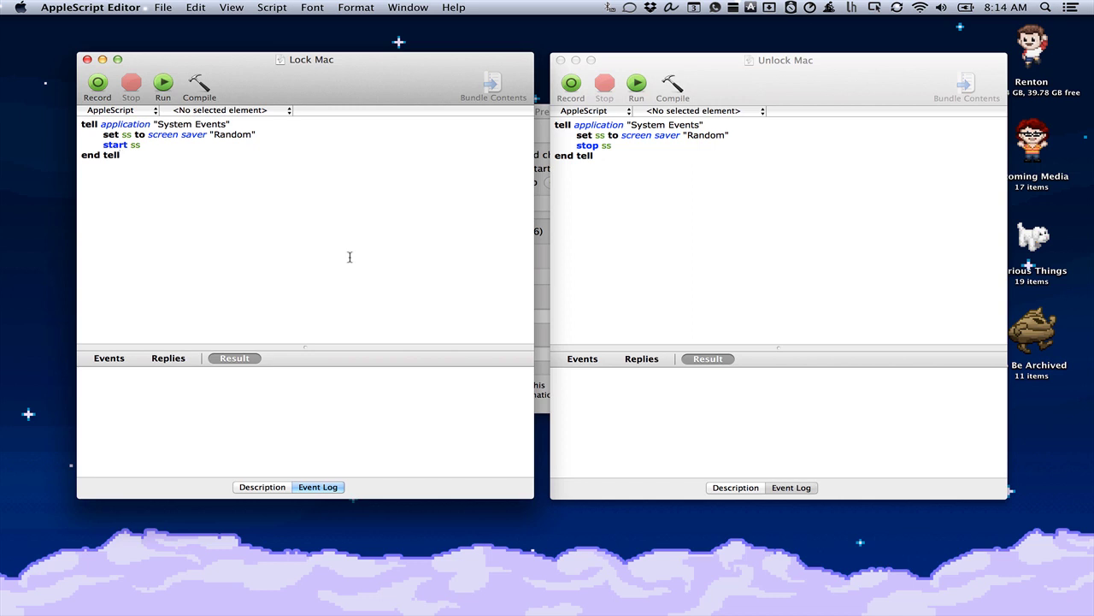
# Step: Review the Lock Mac (start screen saver) and Unlock Mac (stop screen saver) scripts
pyautogui.click(738, 271)
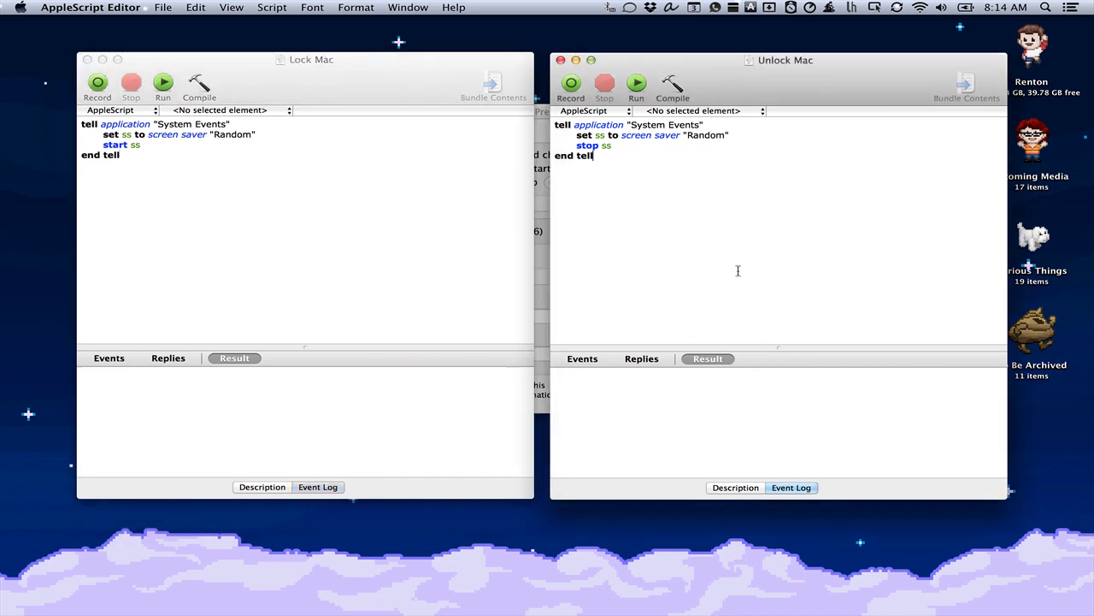
pyautogui.click(396, 256)
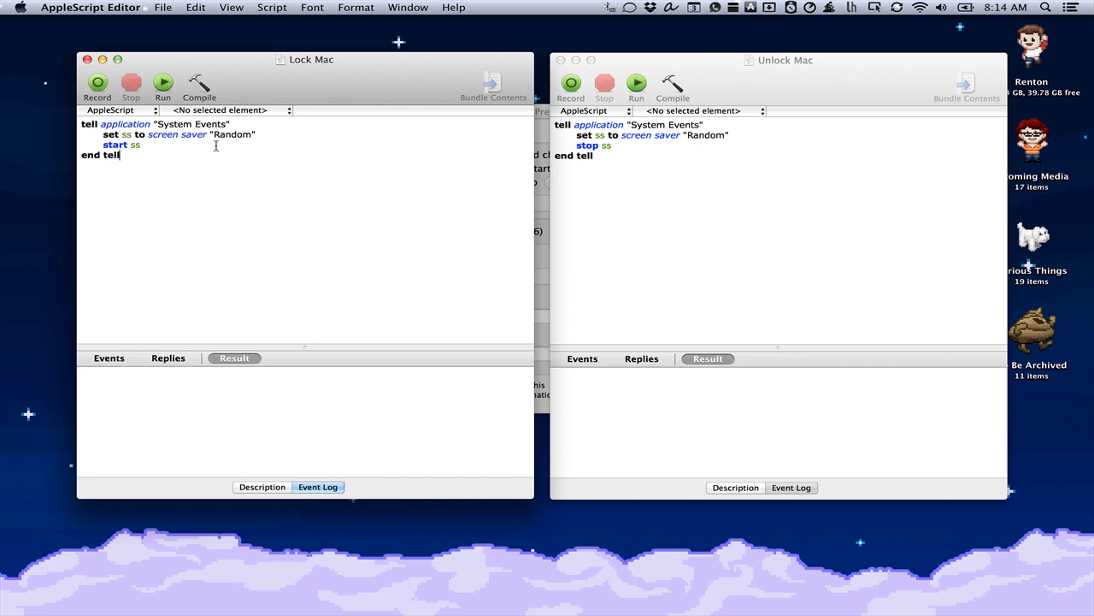
pyautogui.click(588, 172)
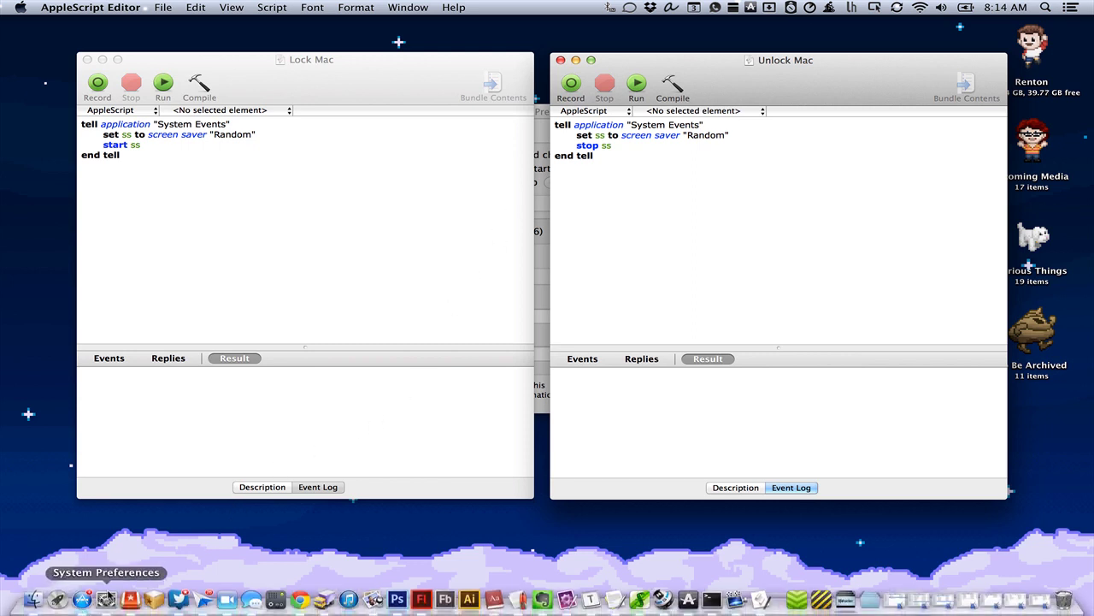
# Step: Launch System Preferences, search 'secur', and open the Security & Privacy pane
pyautogui.click(106, 598)
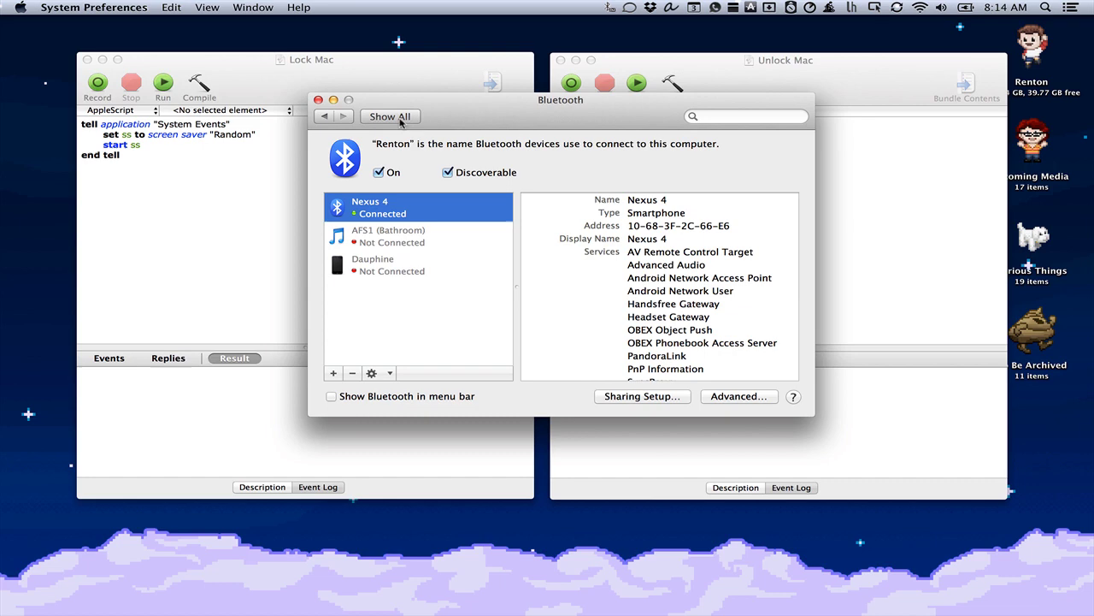
pyautogui.click(400, 120)
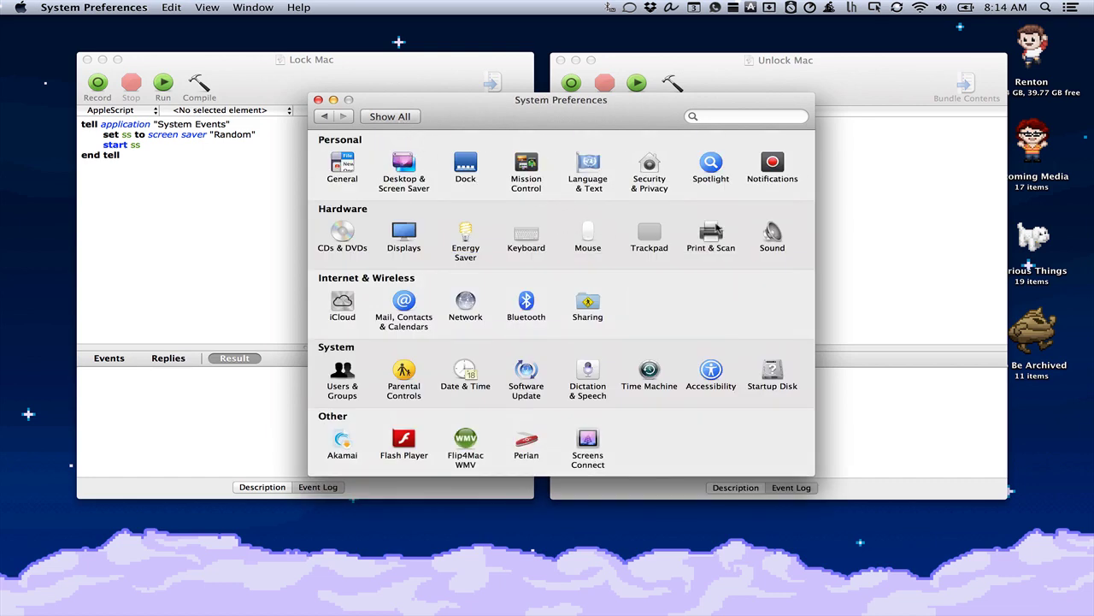
pyautogui.click(729, 117)
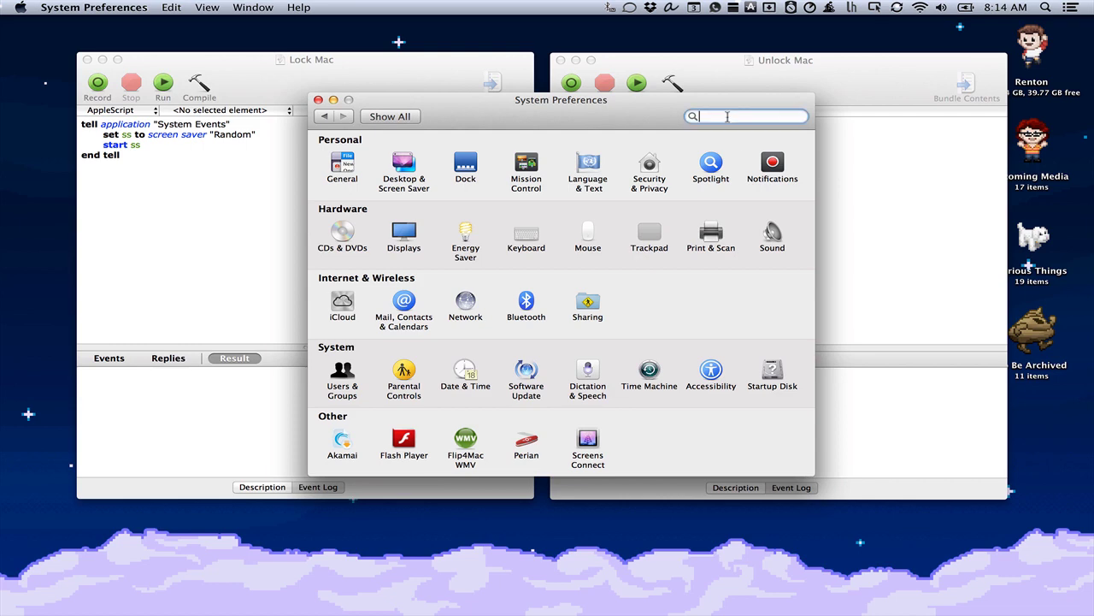
pyautogui.write('secrut')
pyautogui.press('BackSpace')
pyautogui.press('BackSpace')
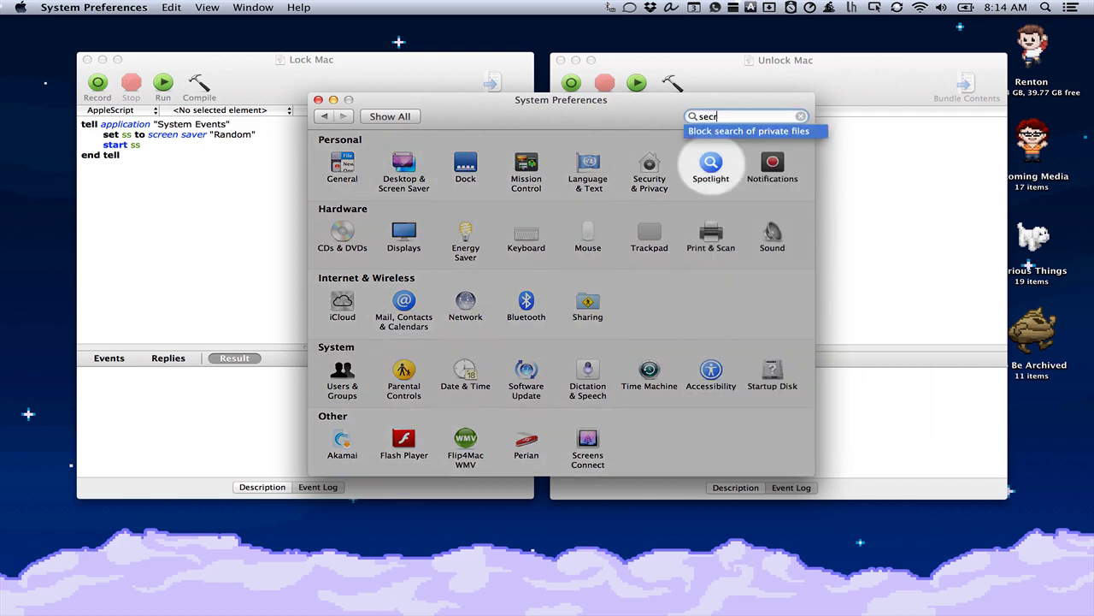
pyautogui.press('BackSpace')
pyautogui.write('ur')
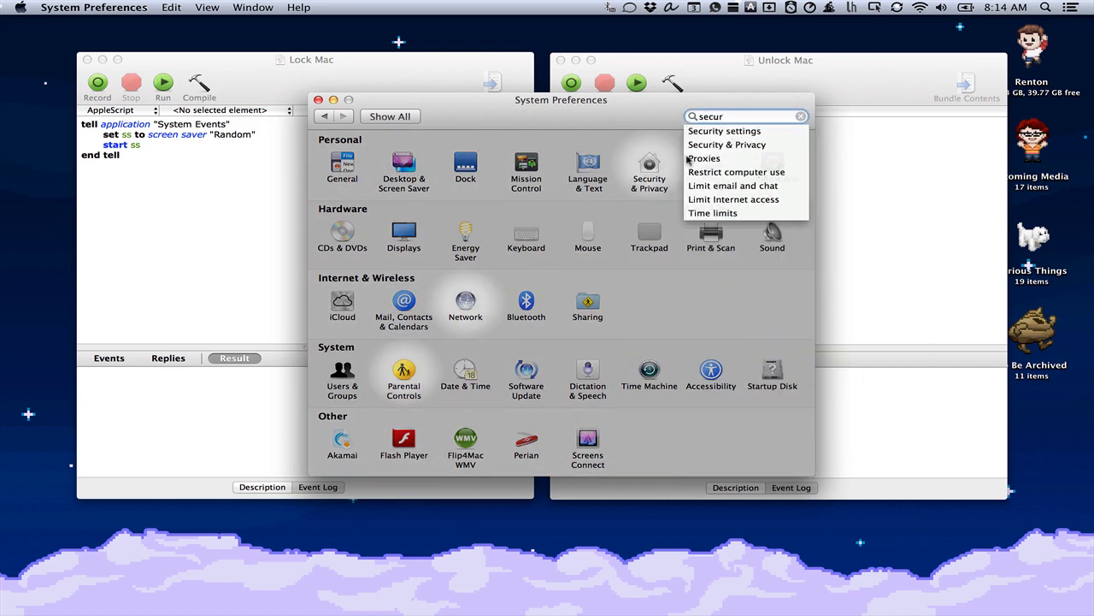
pyautogui.click(652, 166)
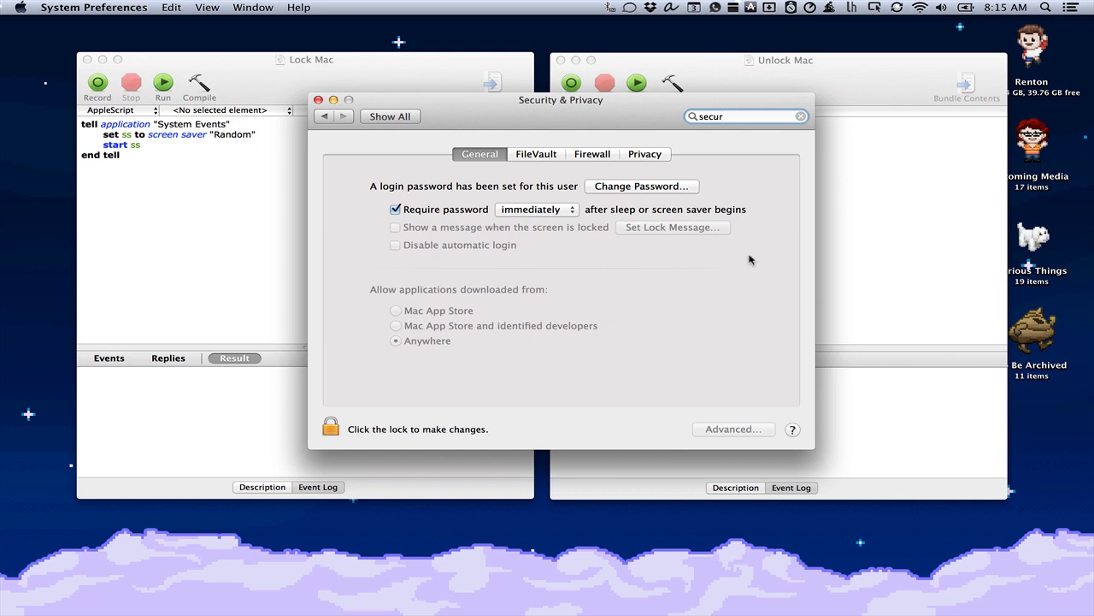
# Step: Bring AppleScript Editor forward and check the Lock Mac and Unlock Mac windows
pyautogui.press('super+Tab')
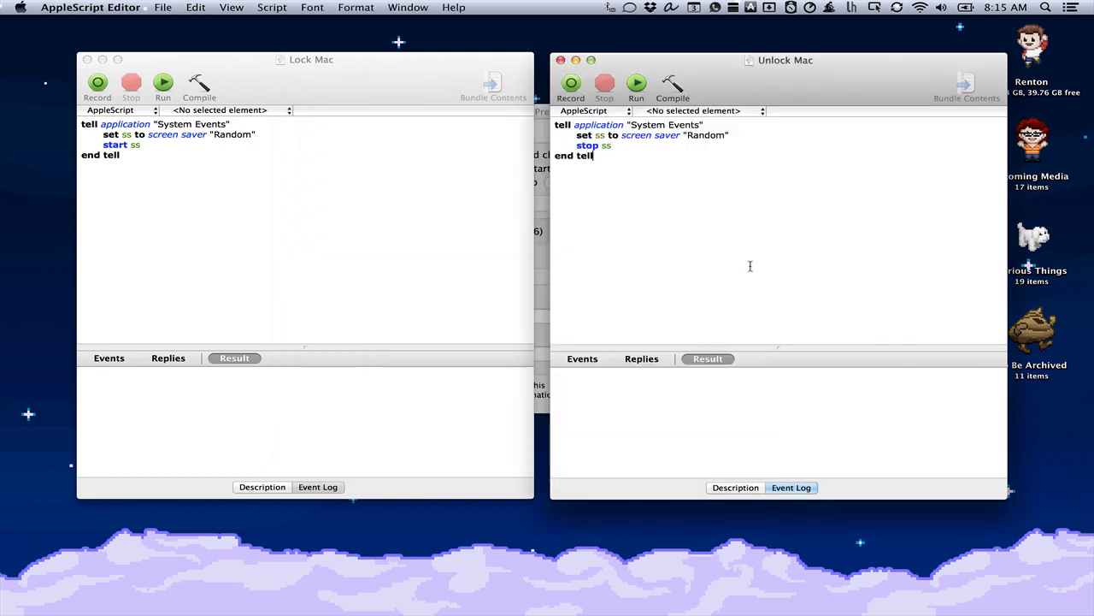
pyautogui.click(337, 210)
pyautogui.click(717, 248)
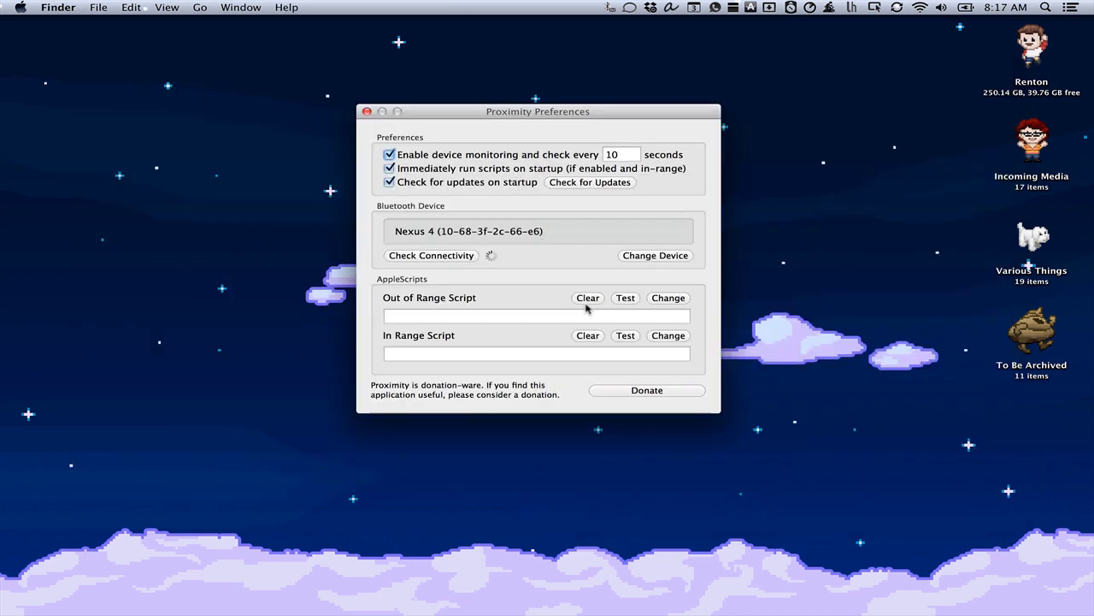
# Step: Set the Out of Range script to Lock Mac from The Dump > Mac Lock Scripts
pyautogui.click(661, 299)
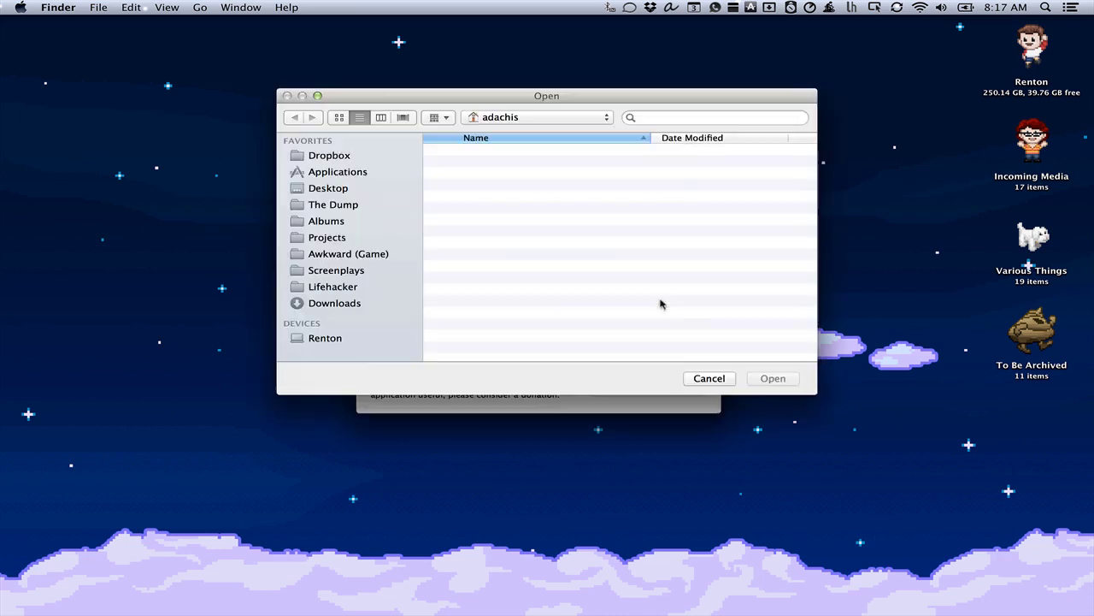
pyautogui.click(313, 205)
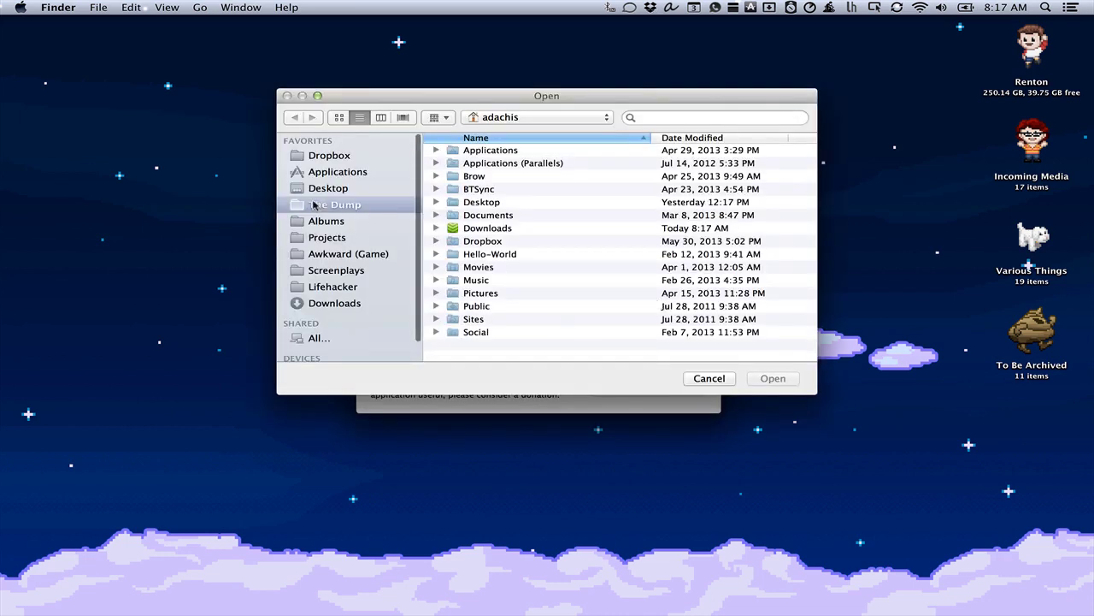
pyautogui.press('Return')
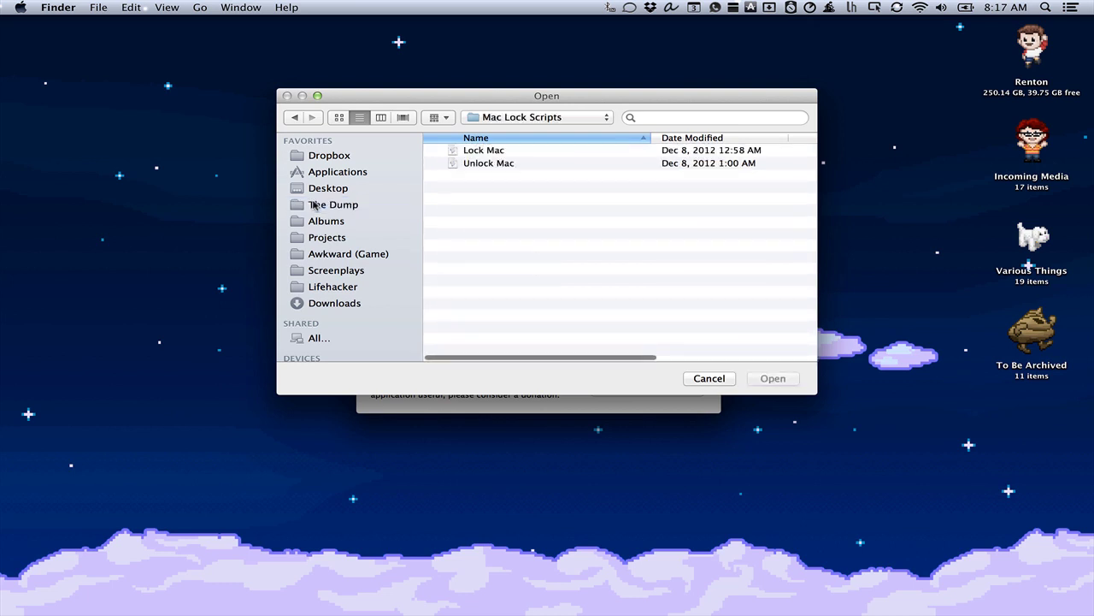
pyautogui.click(513, 150)
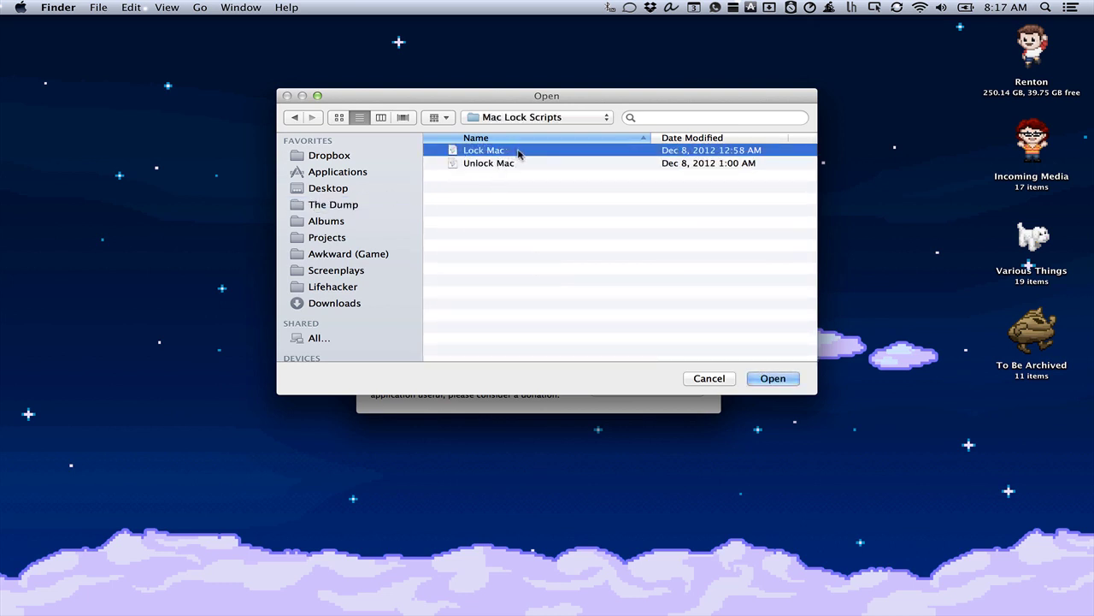
pyautogui.press('Return')
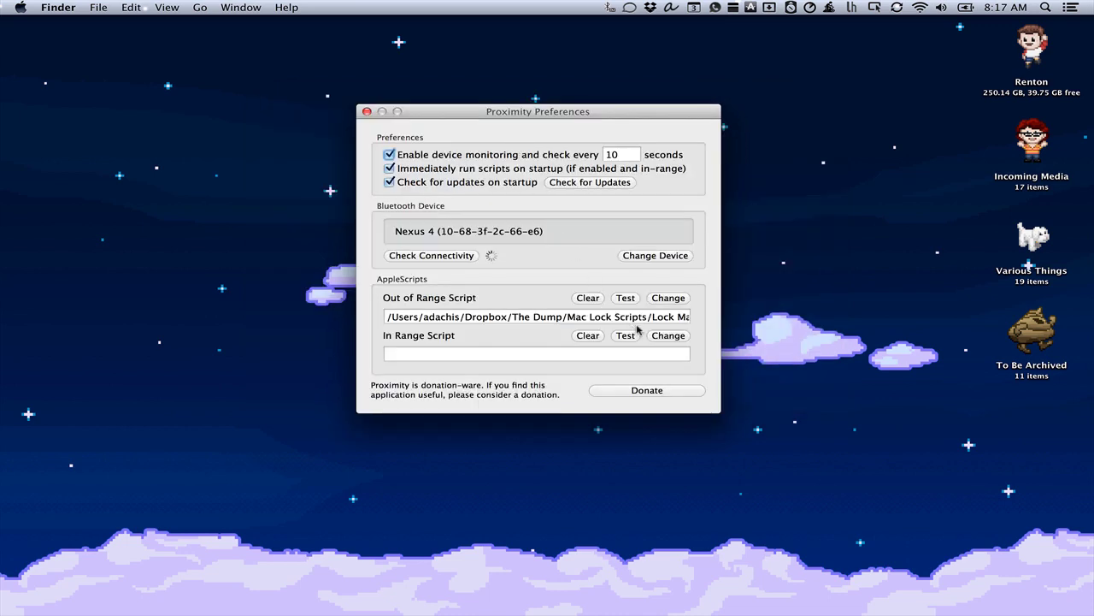
# Step: Set the In Range script to Unlock Mac from the same Mac Lock Scripts folder
pyautogui.click(661, 336)
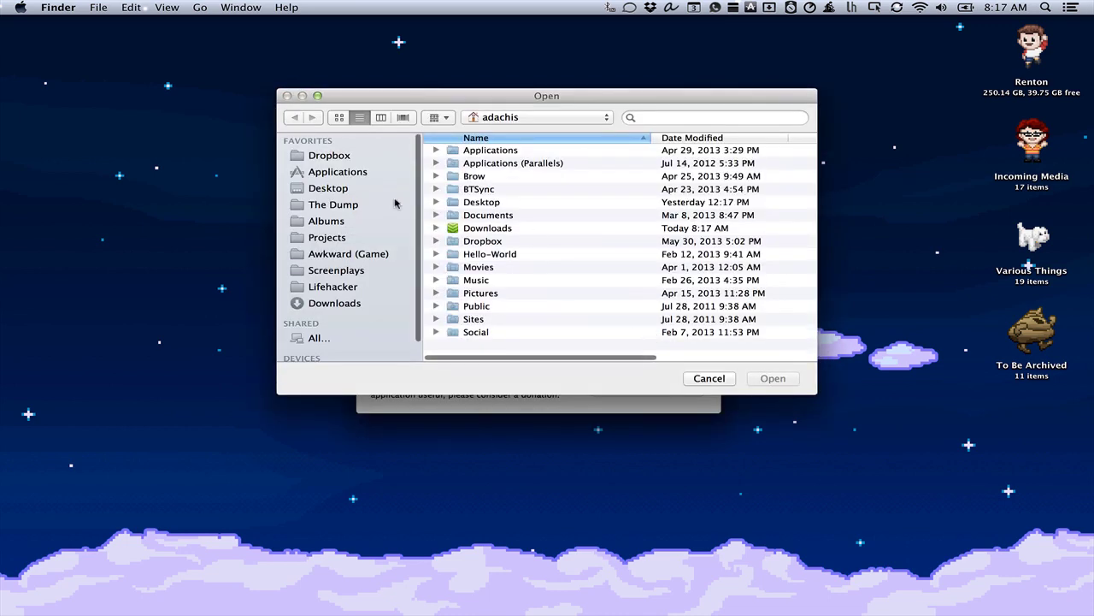
pyautogui.click(362, 206)
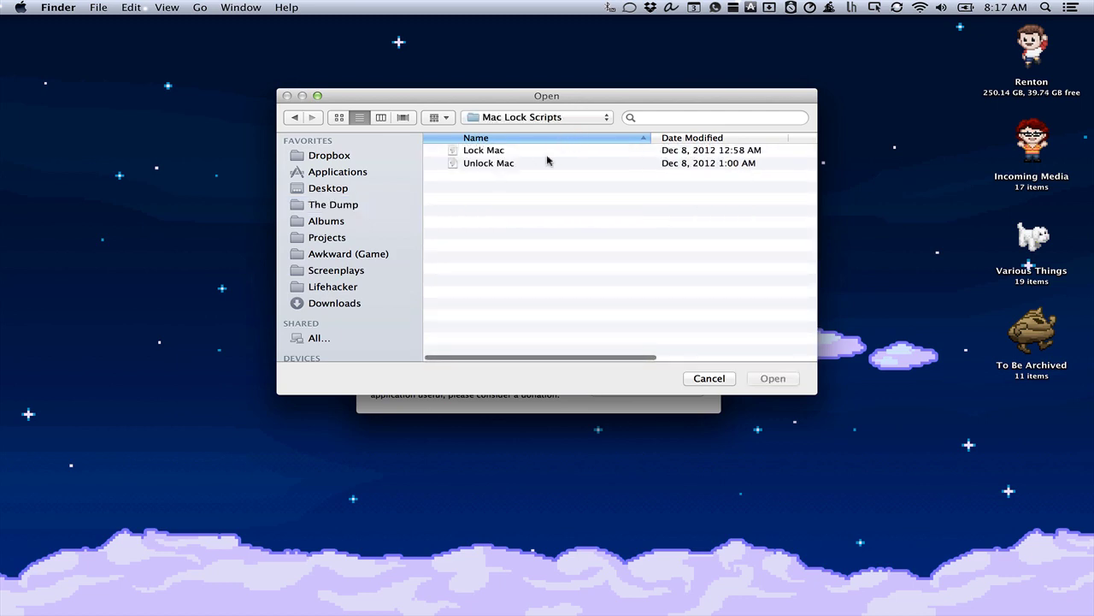
pyautogui.click(548, 164)
pyautogui.doubleClick(548, 164)
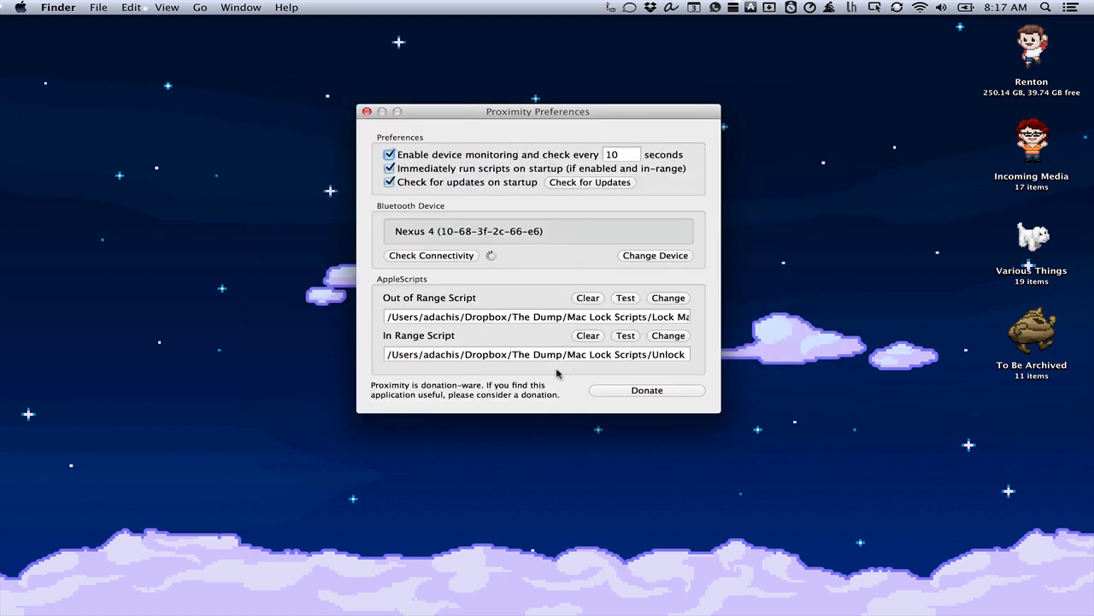